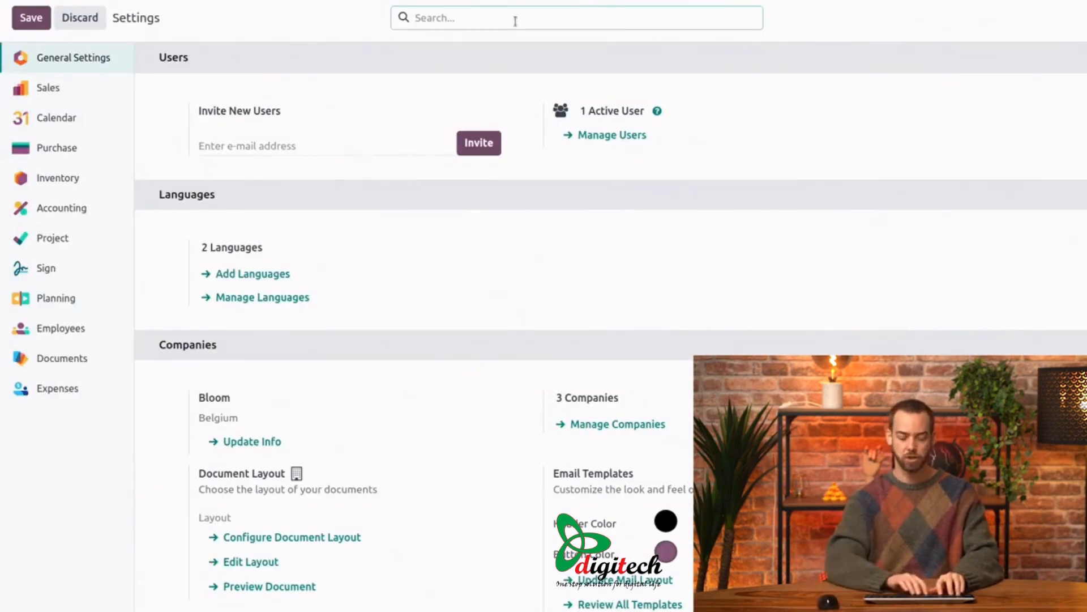
Step: Search the general settings for "anglo"
text(anglo)
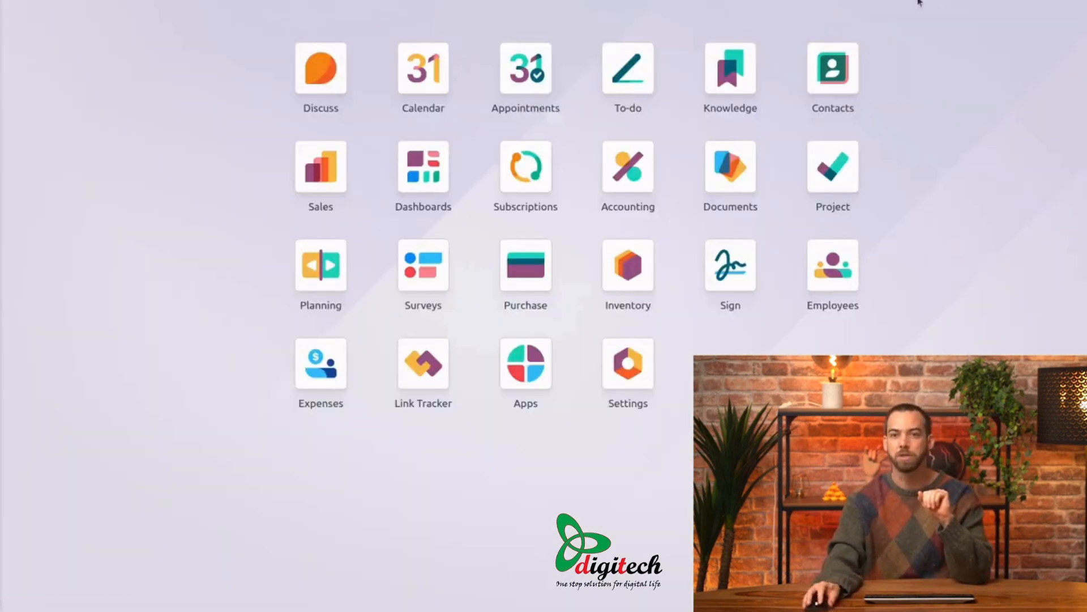
click(927, 1)
click(860, 213)
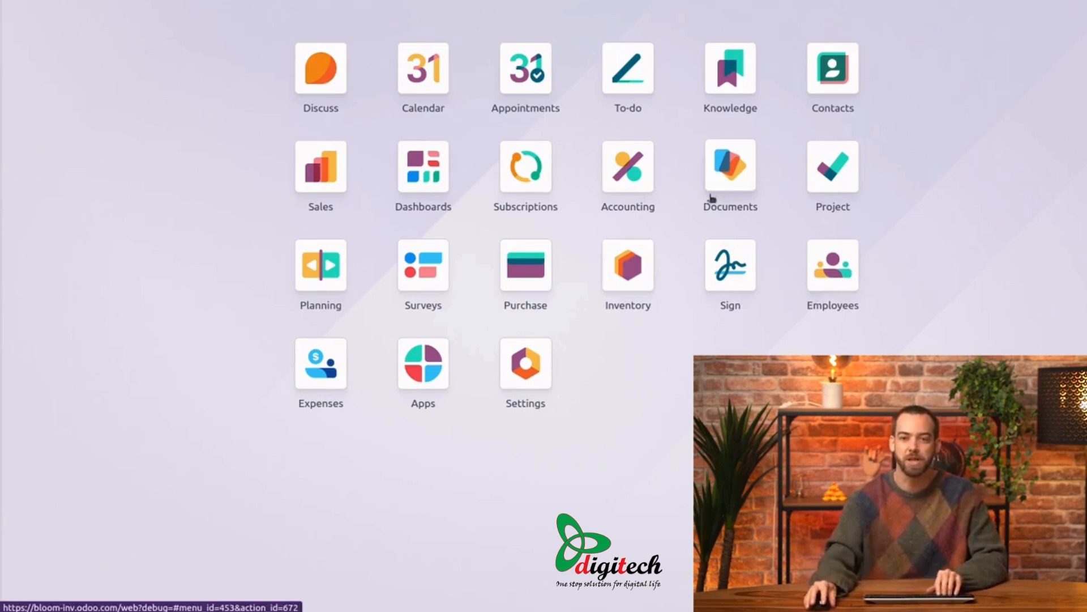
Step: Open the product category of Terracotta pot (20cm) from the Purchase products to examine its costing and stock account settings
click(512, 266)
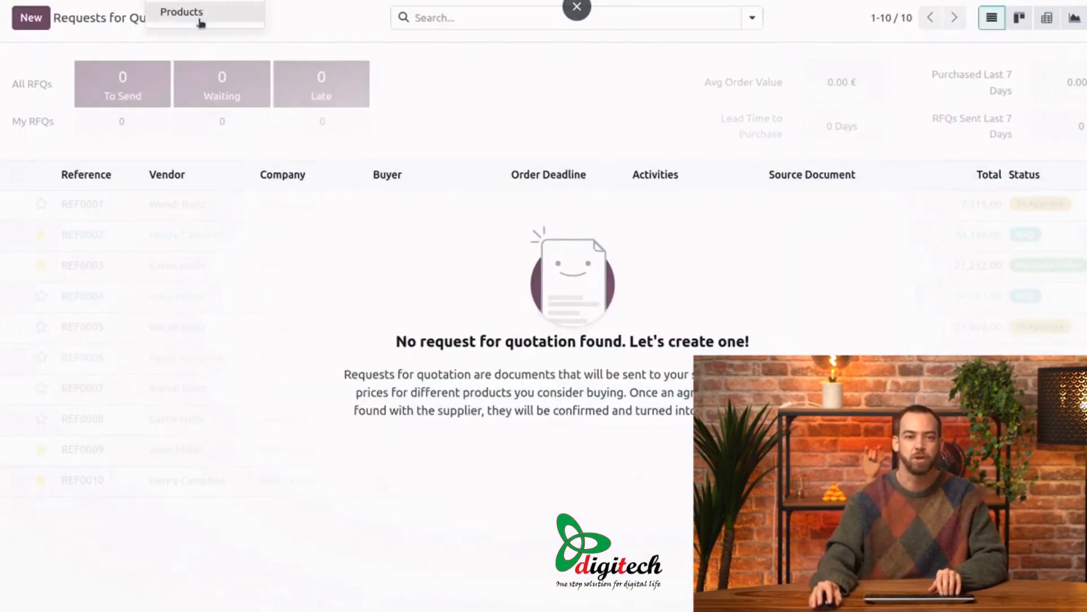
click(201, 19)
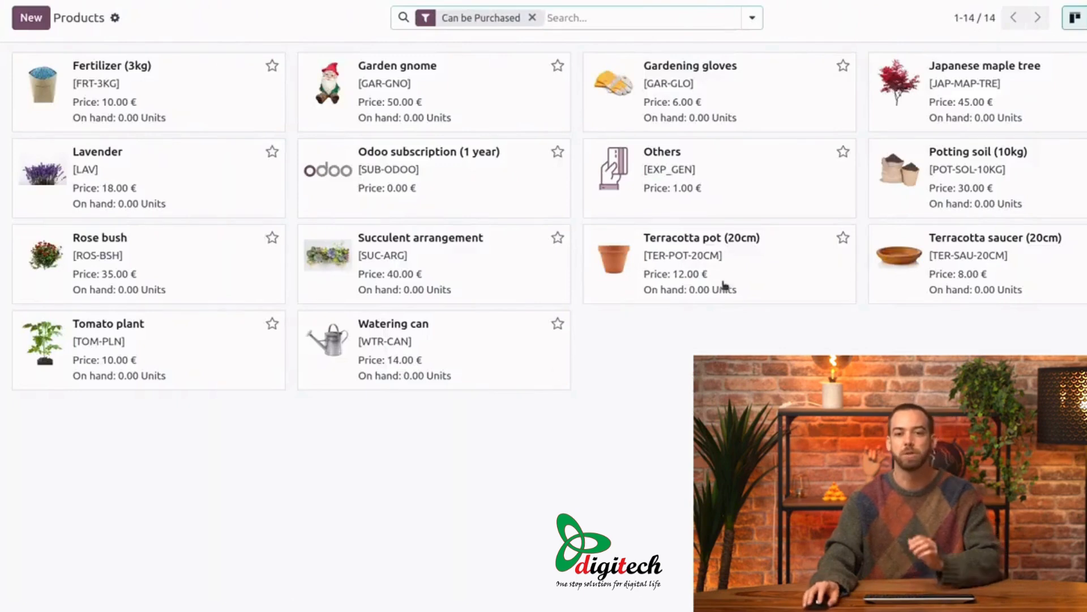
click(787, 262)
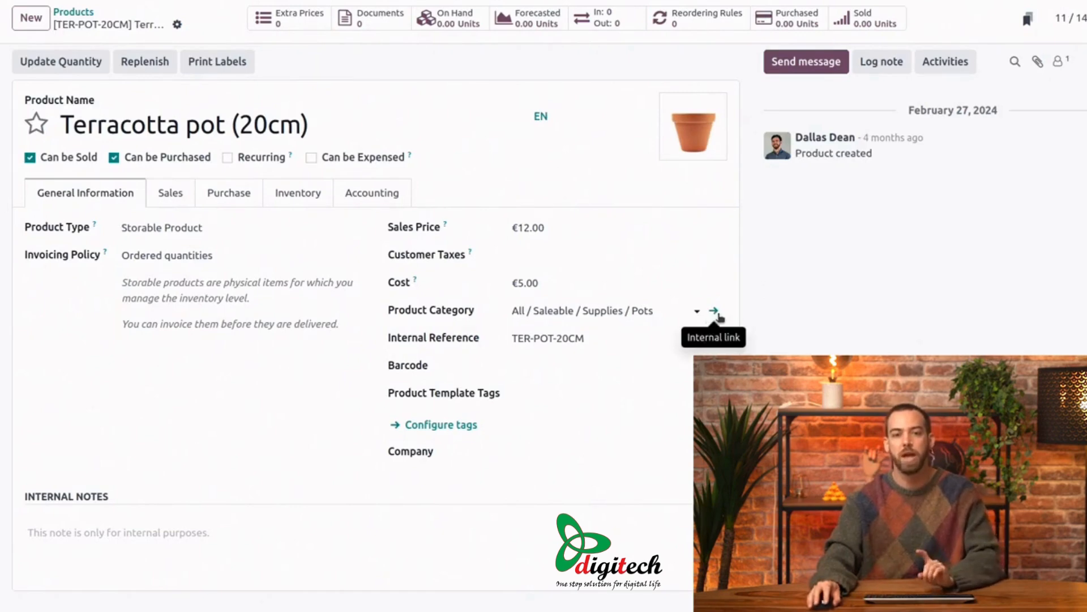
click(716, 313)
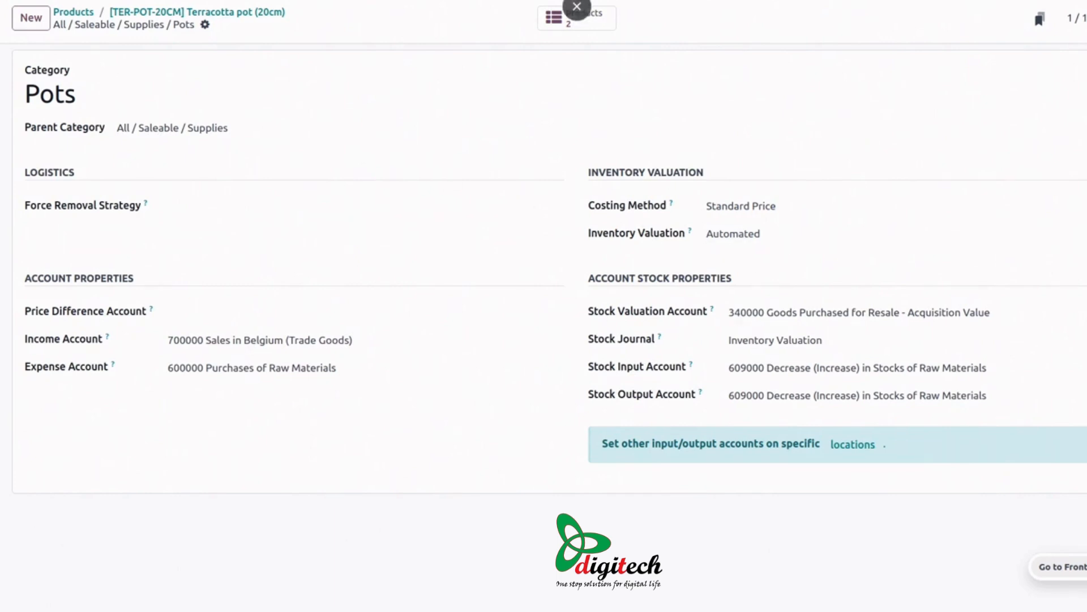
Step: Create a new request for quotation with TerraCotta Depot as the vendor
click(120, 1)
click(126, 13)
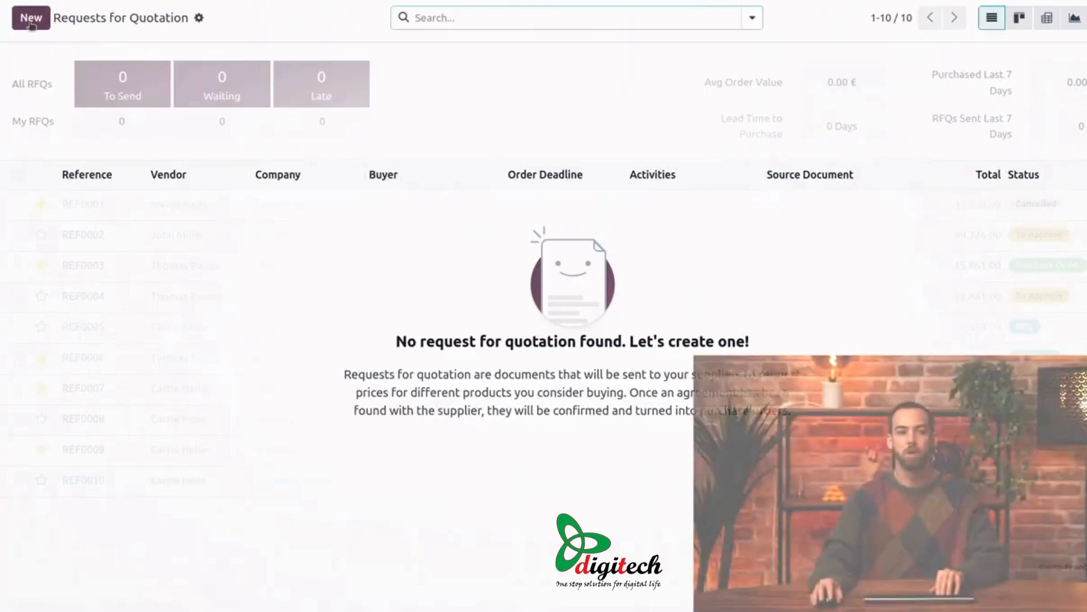
click(31, 17)
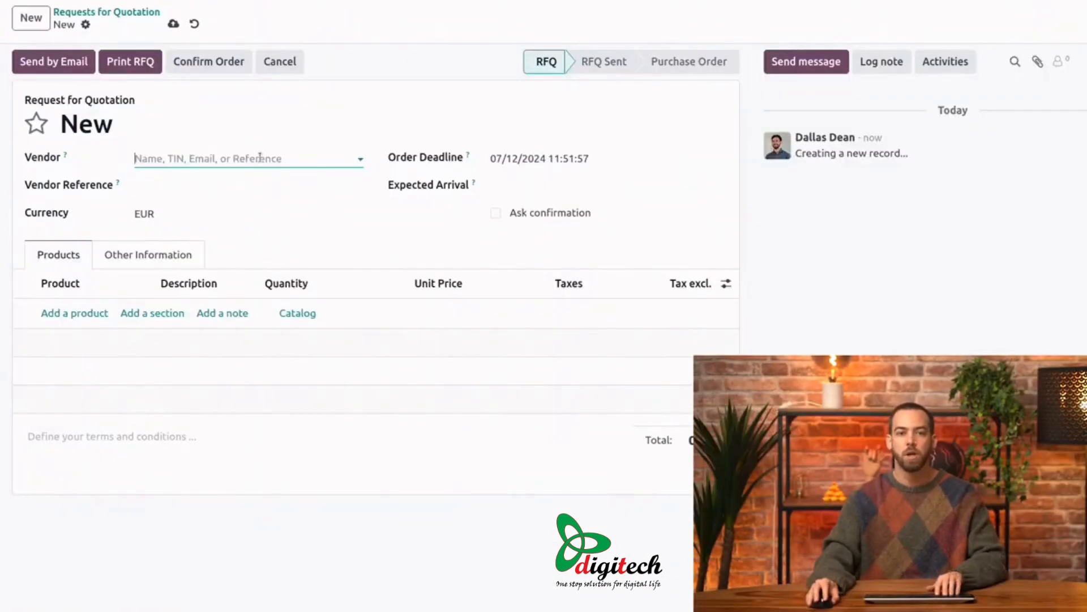
text(ter)
click(244, 184)
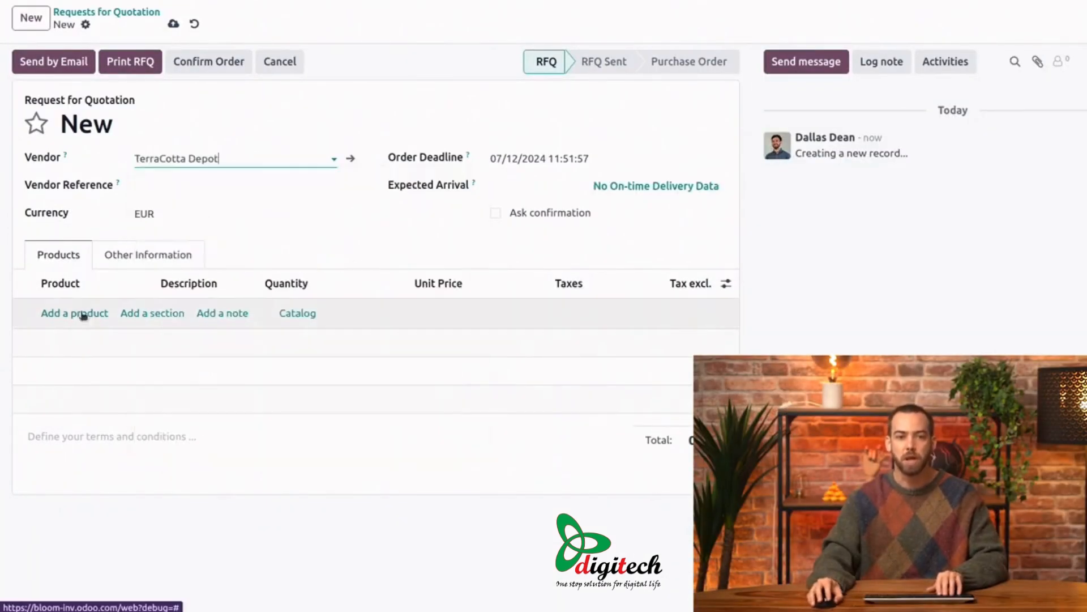
Step: Add Terracotta pot (20cm) with a quantity of 50 to the request for quotation and confirm the order
click(79, 315)
text(ter)
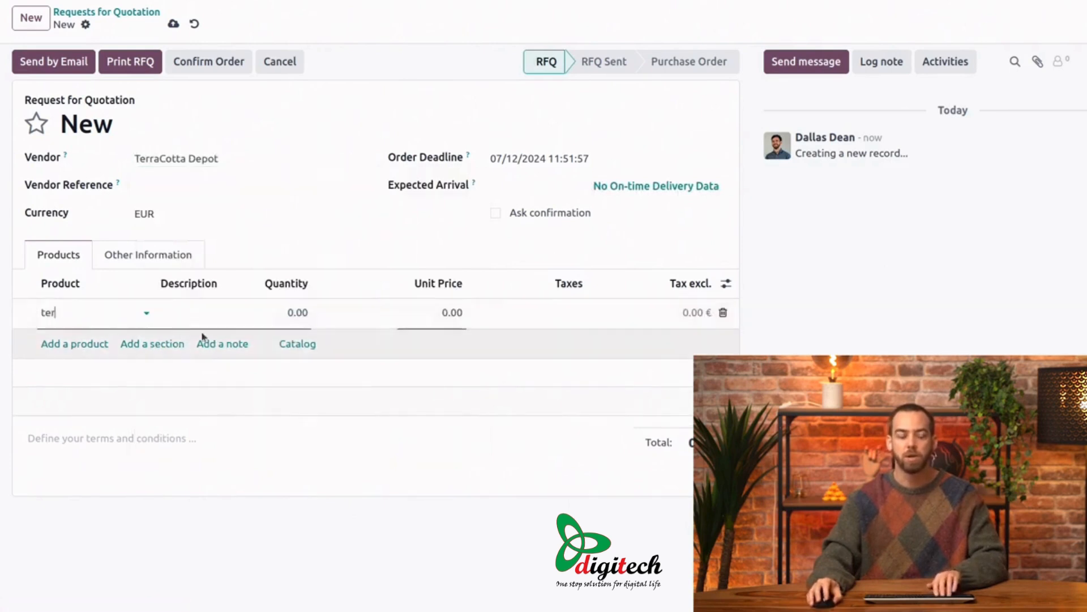
click(177, 340)
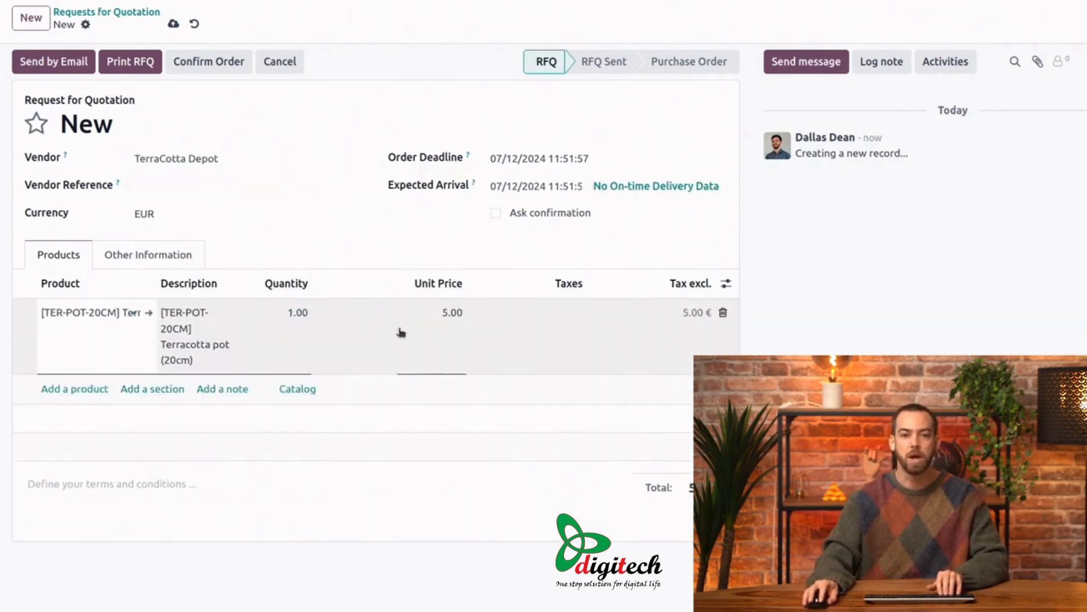
click(299, 318)
text(50)
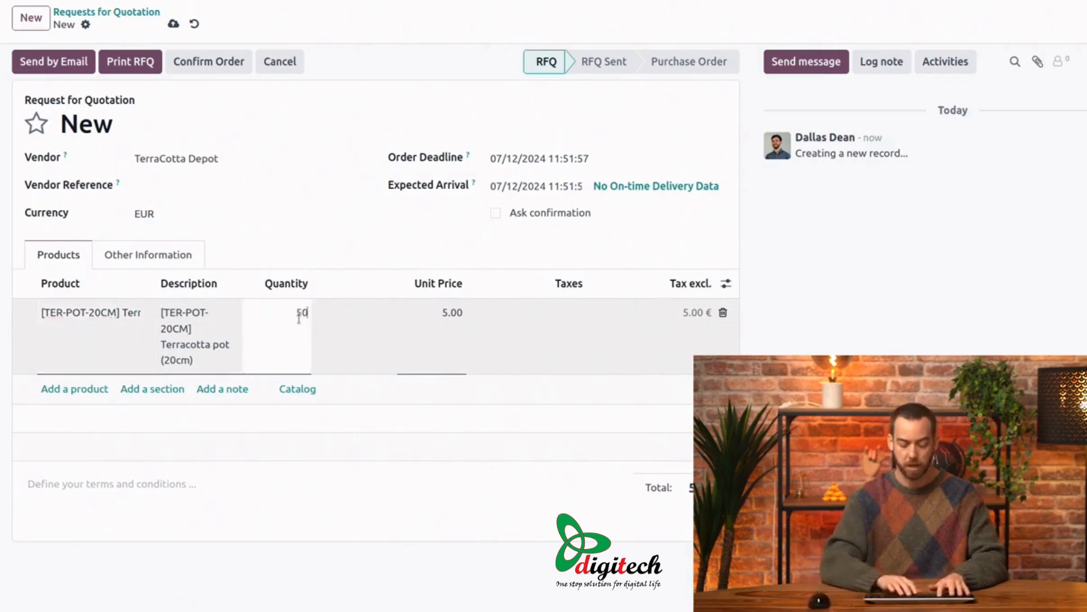
key(Tab)
click(415, 237)
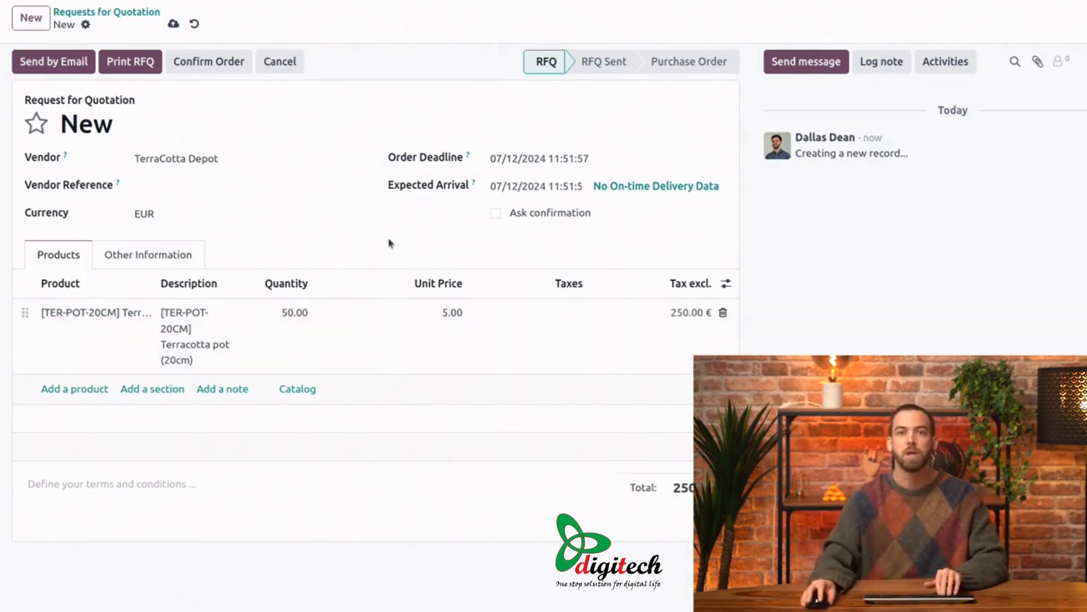
click(208, 67)
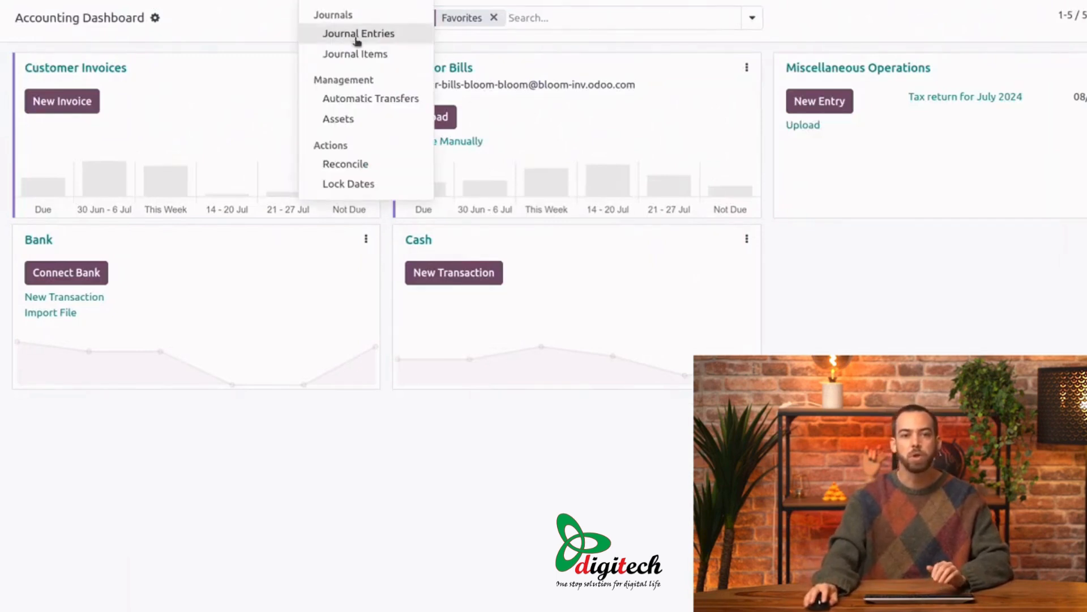
Step: Switch to Accounting's journal items and group the posted items by journal entry
click(360, 52)
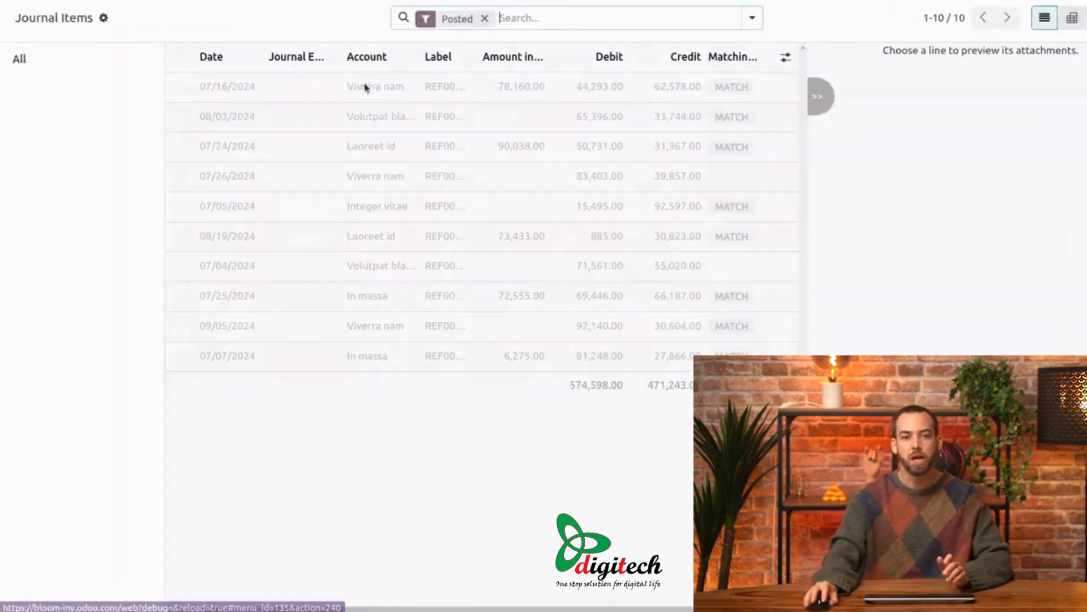
click(752, 18)
click(552, 85)
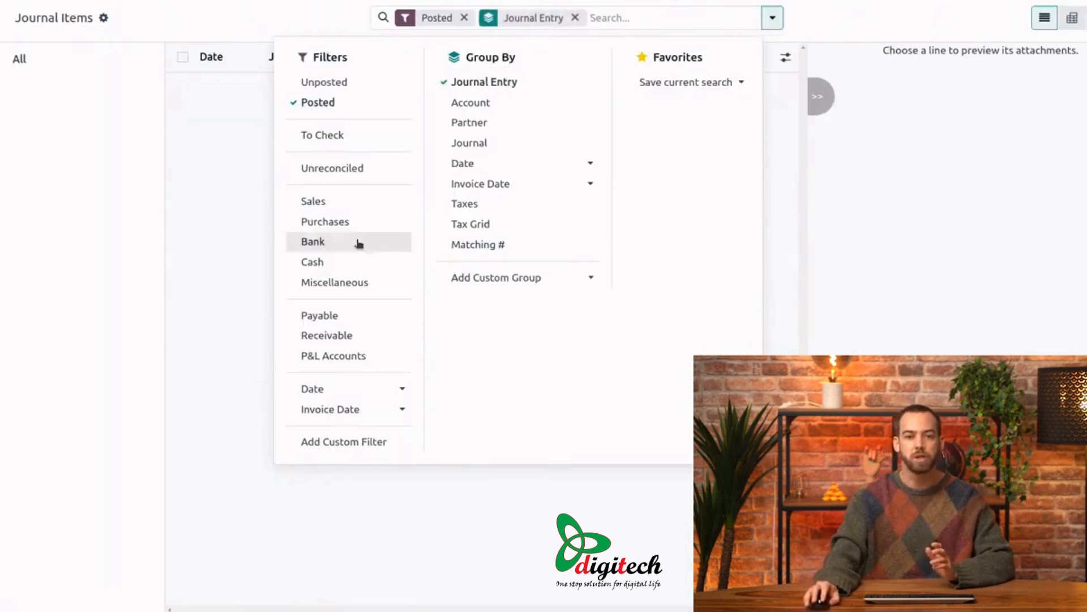
click(247, 202)
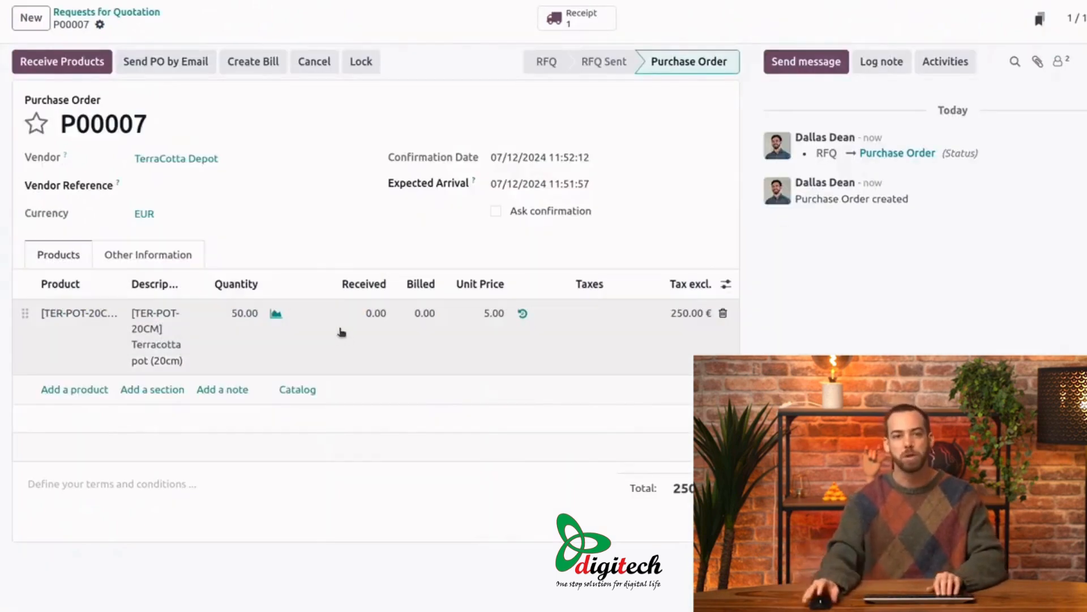
Step: Receive and validate the products of the terracotta pot purchase order, and expand the stock entry in the journal items
click(95, 68)
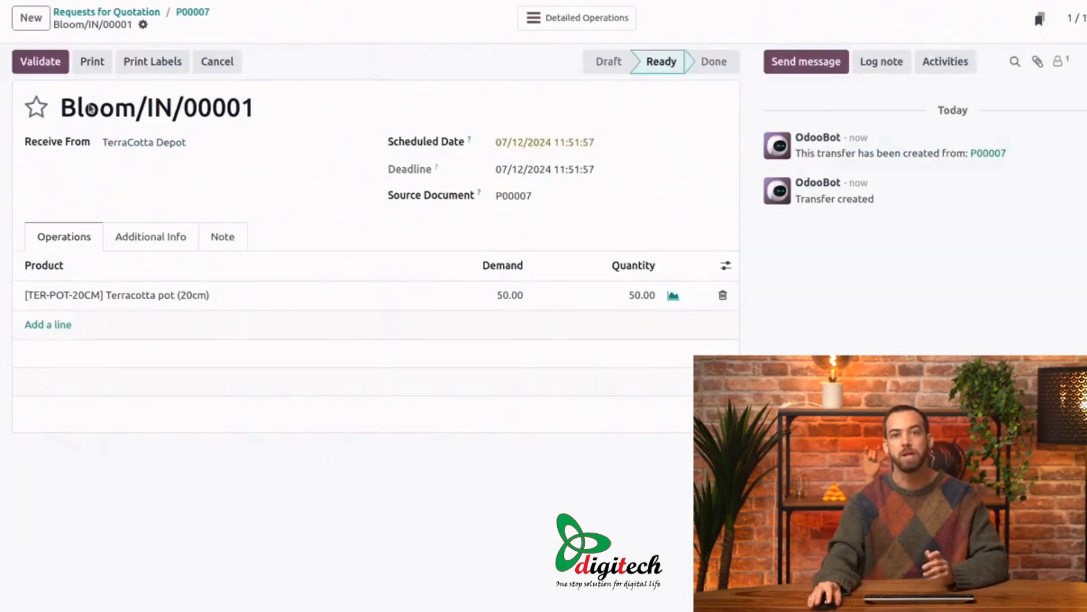
click(42, 61)
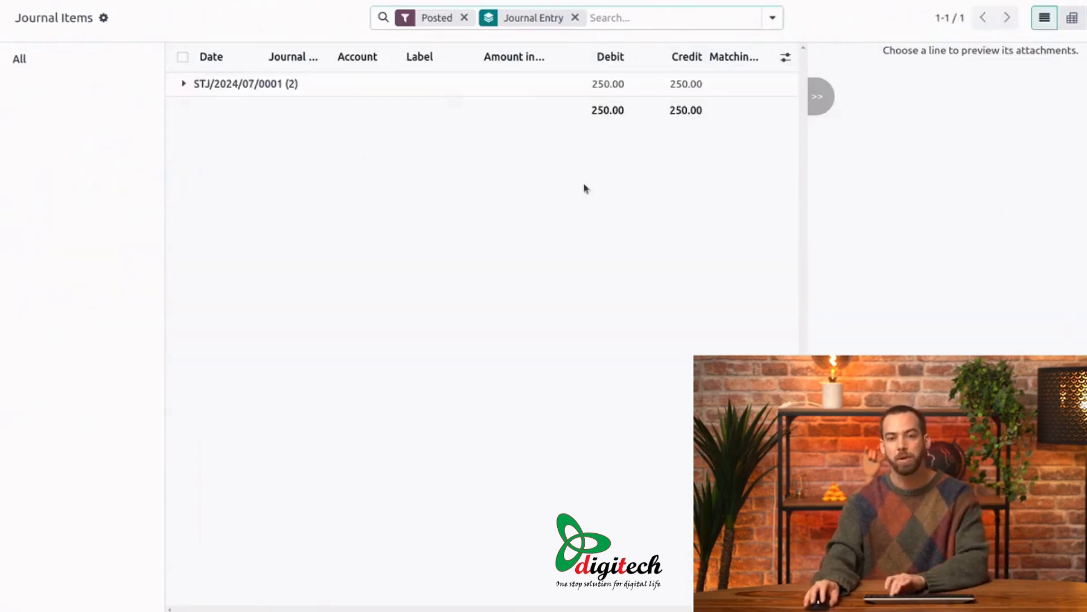
click(184, 85)
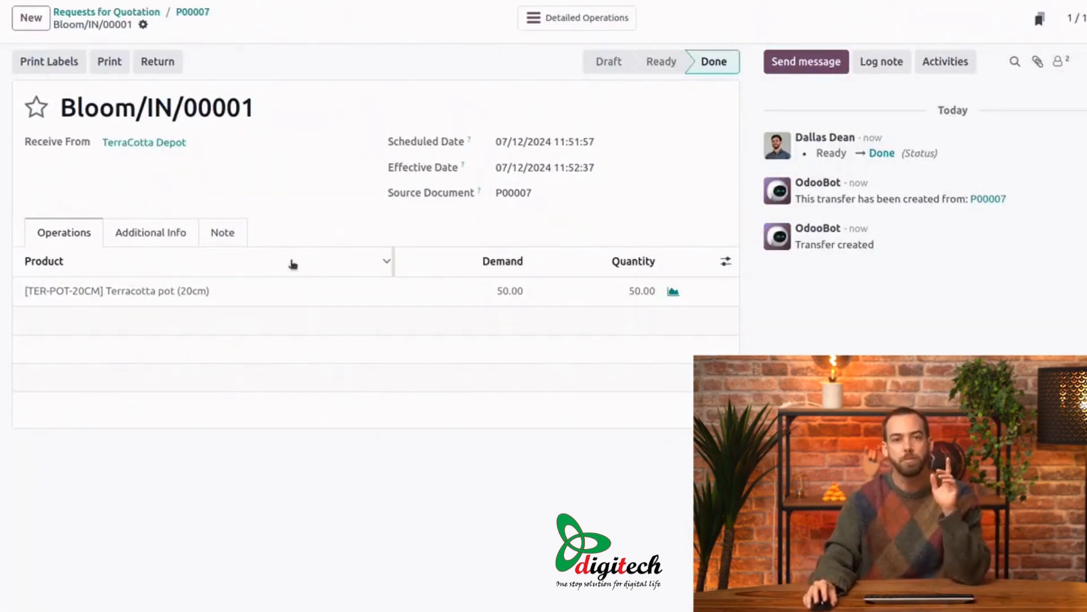
Step: Create the vendor bill from the purchase order, set its bill date to 07/12/2024 and confirm it
click(192, 12)
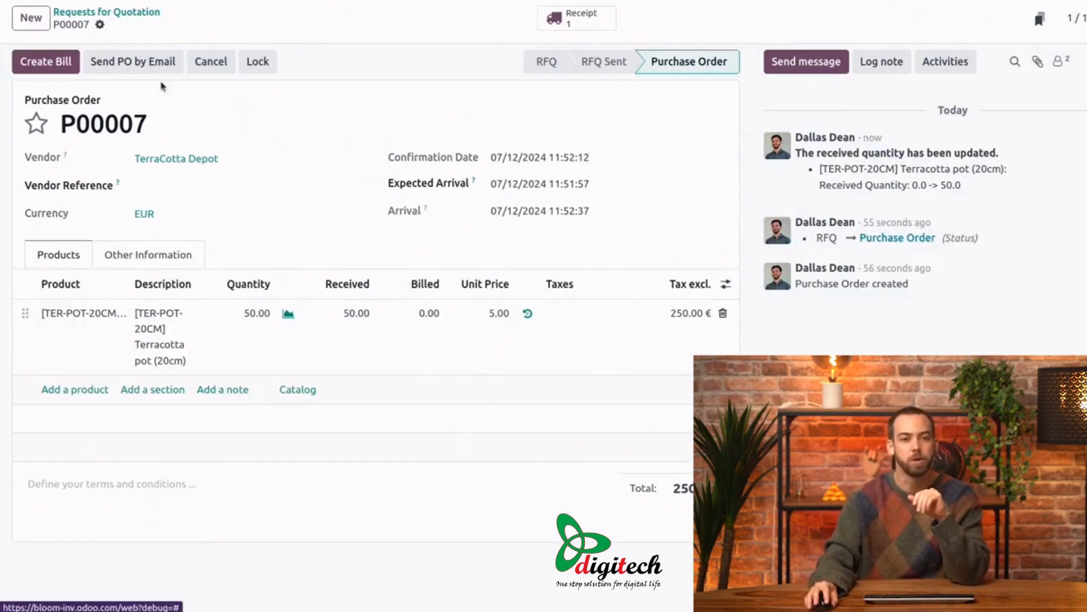
click(63, 69)
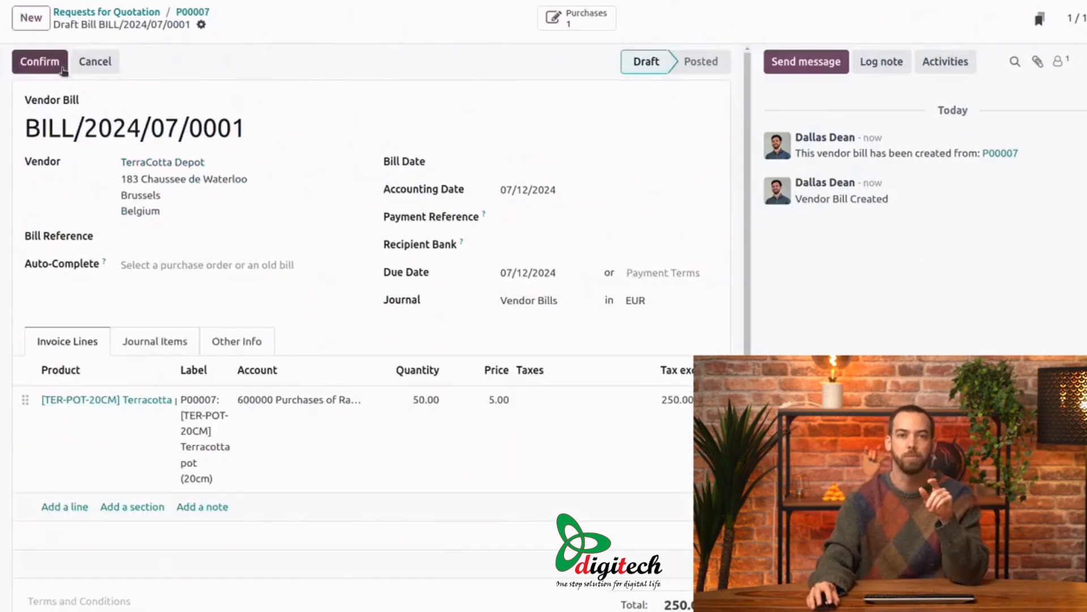
click(523, 164)
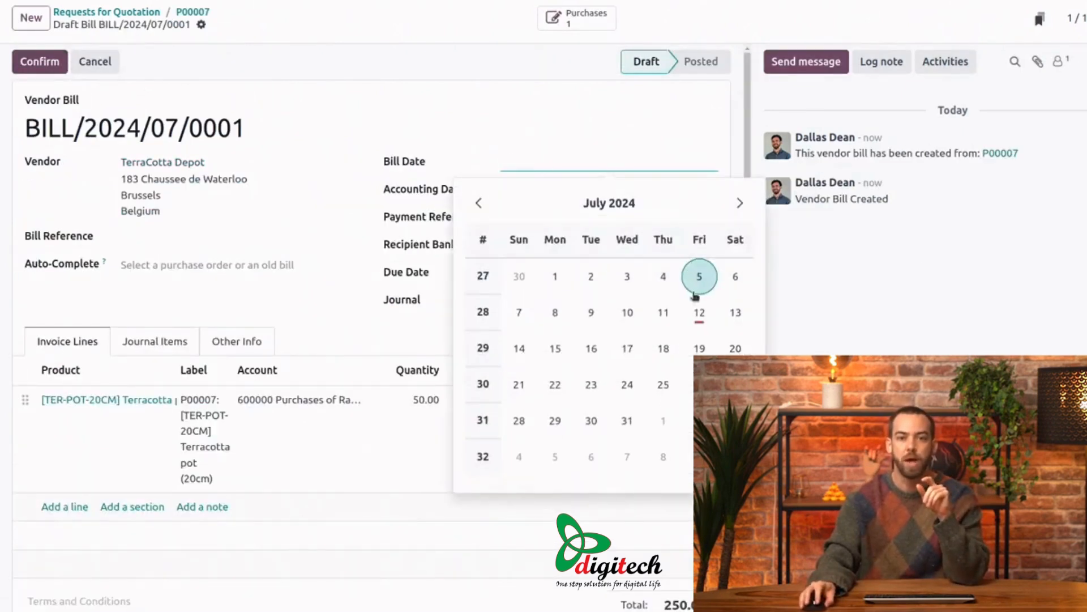
click(699, 311)
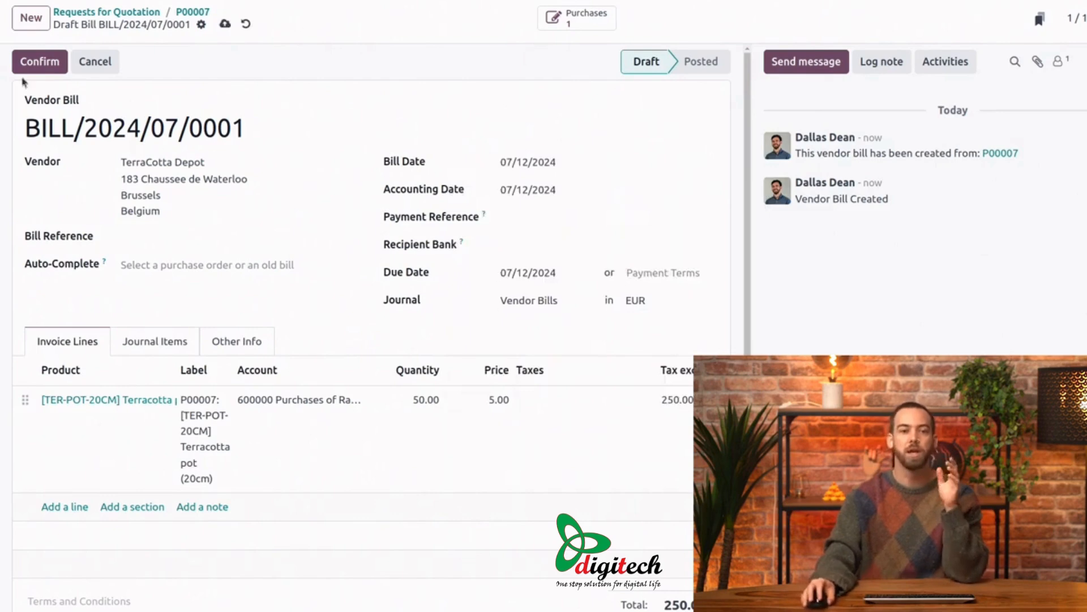
click(42, 57)
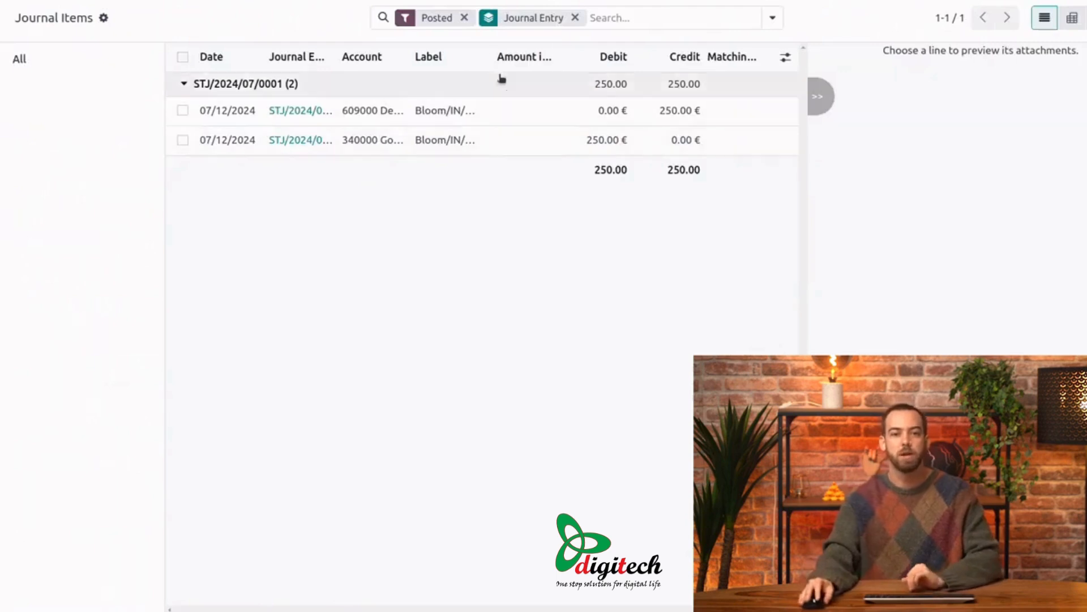
Step: Refresh the journal items and expand the vendor bill's entry, adjusting the column widths to read the account names
click(623, 18)
key(Return)
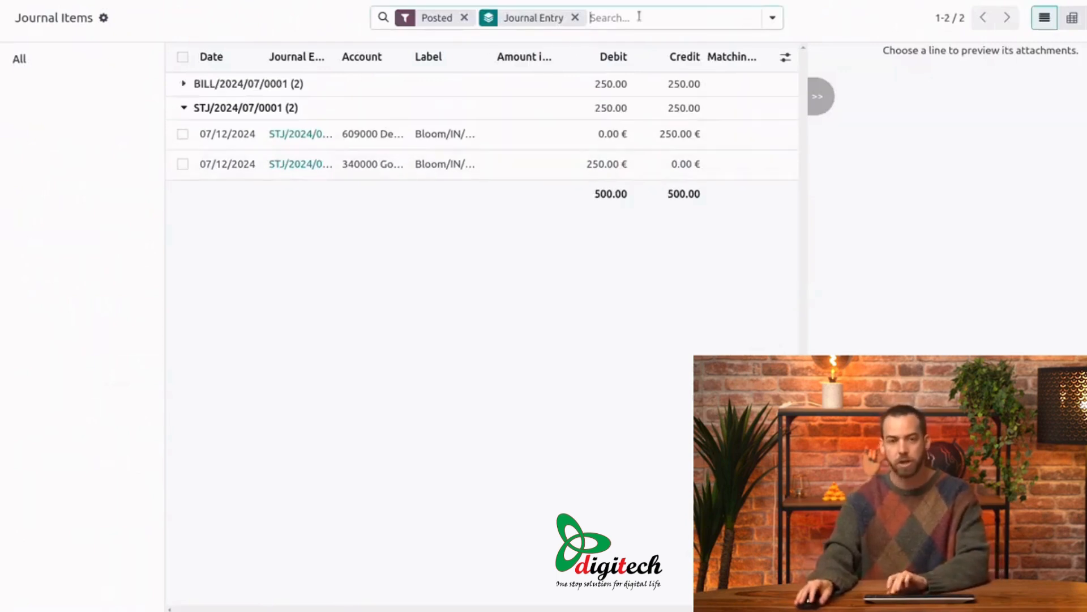
click(183, 85)
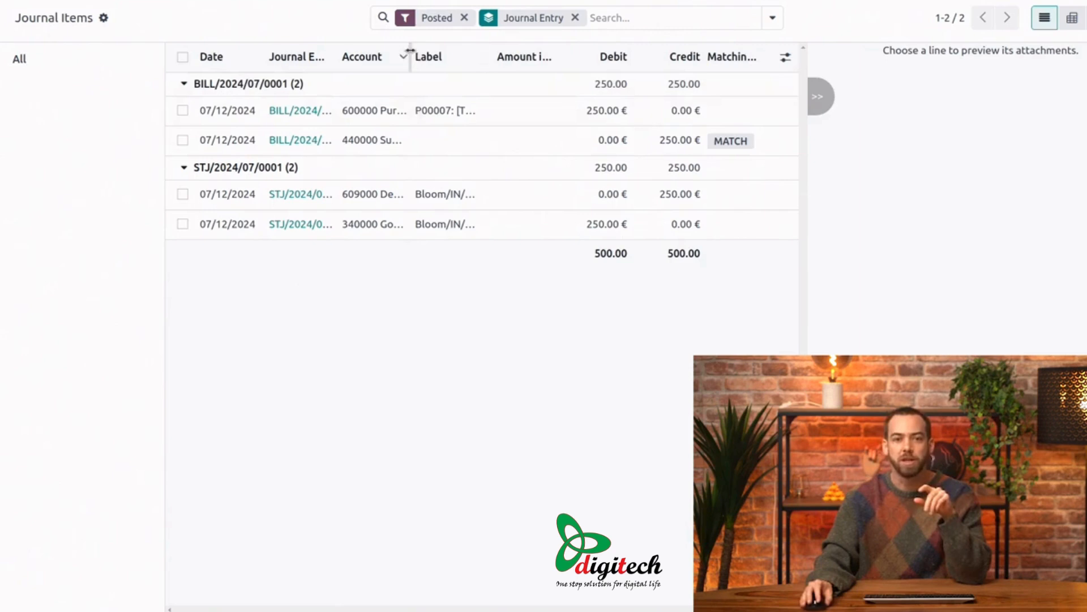
drag(410, 51, 482, 50)
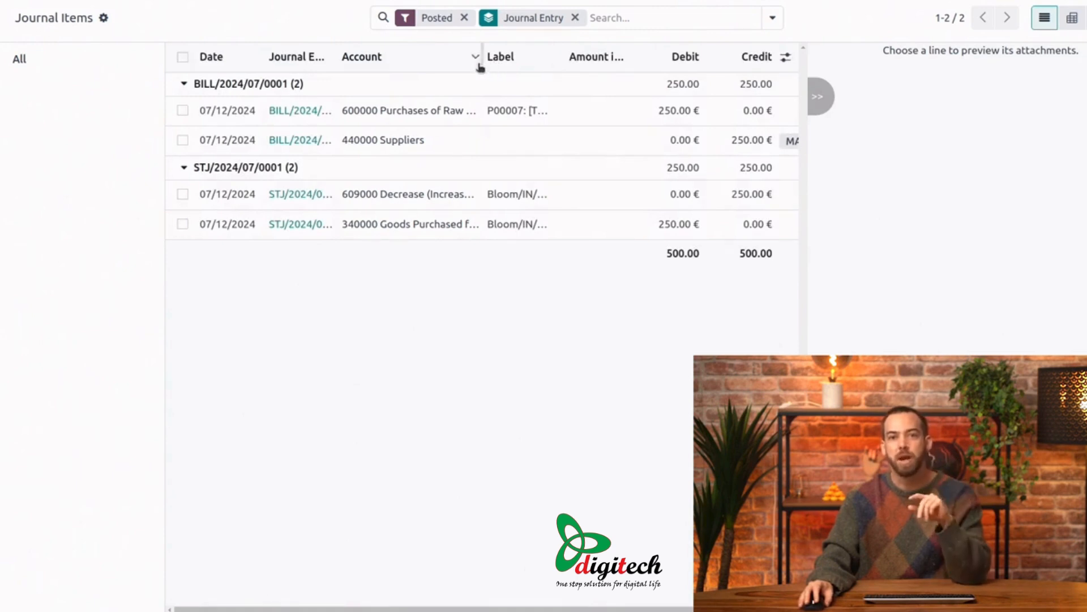
drag(628, 54, 561, 65)
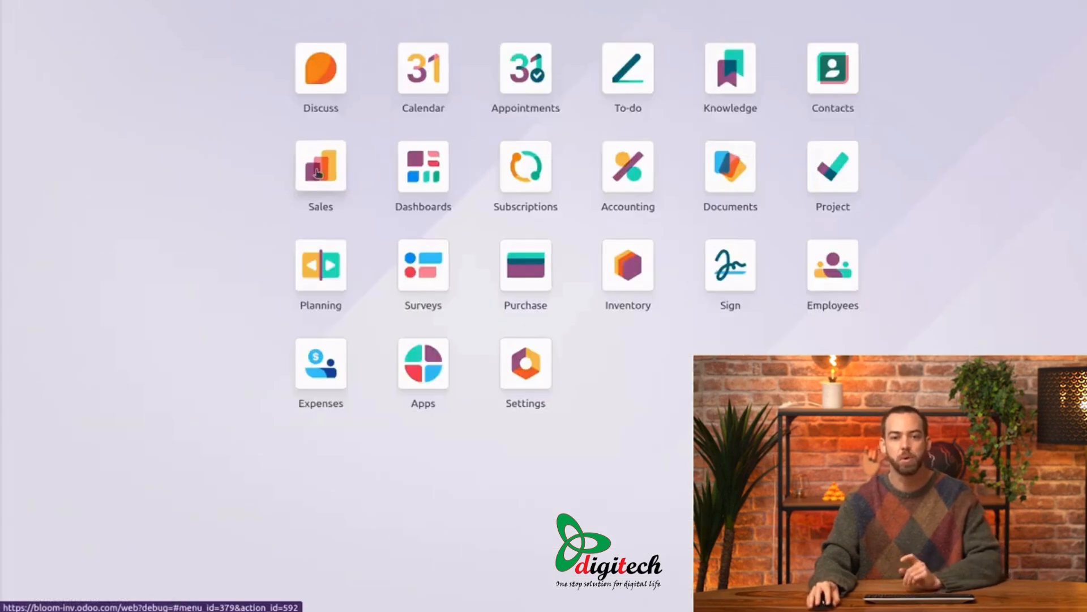
Step: Create a new quotation in Sales with Landscape Supply Co. as the customer
click(317, 173)
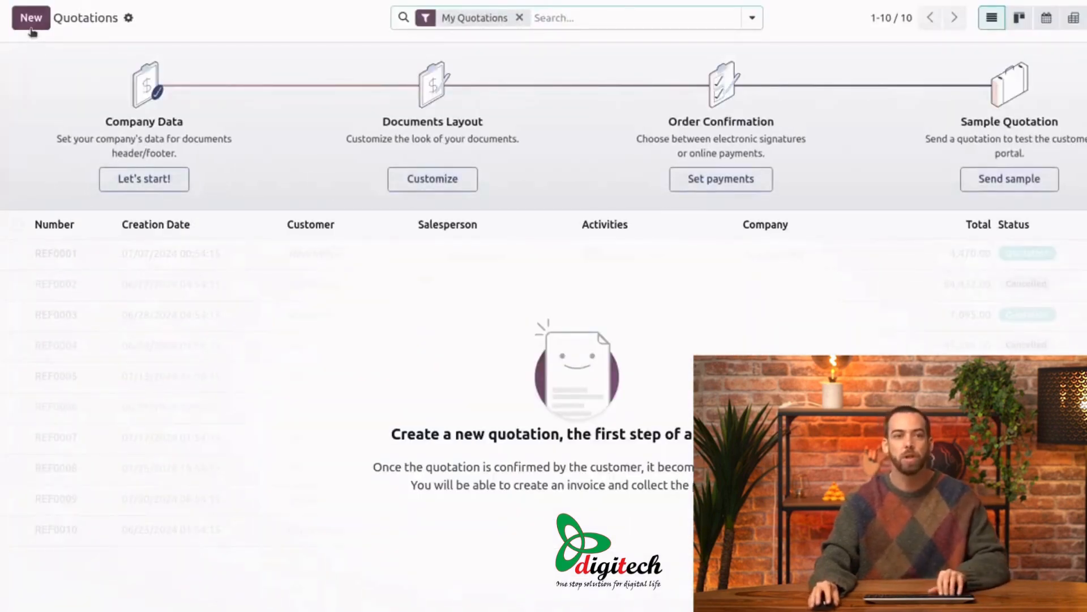
click(33, 22)
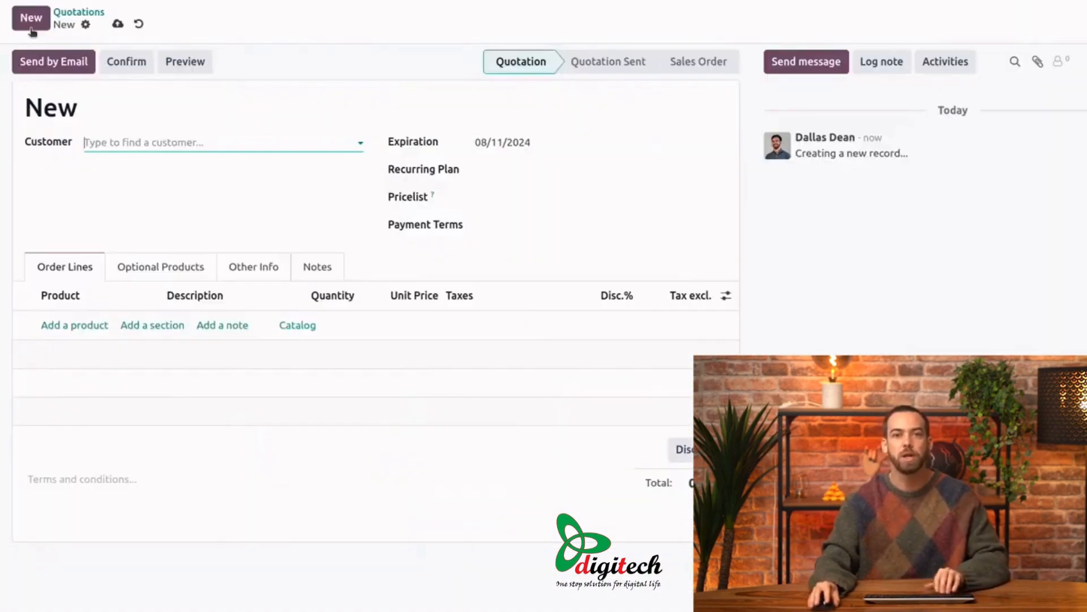
click(162, 143)
text(land)
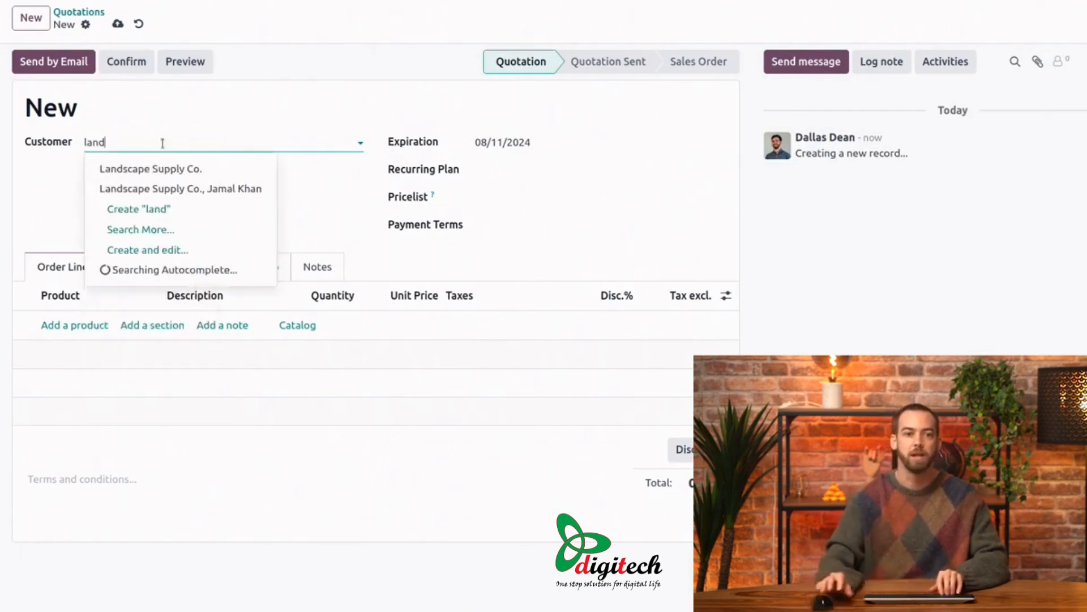
click(185, 168)
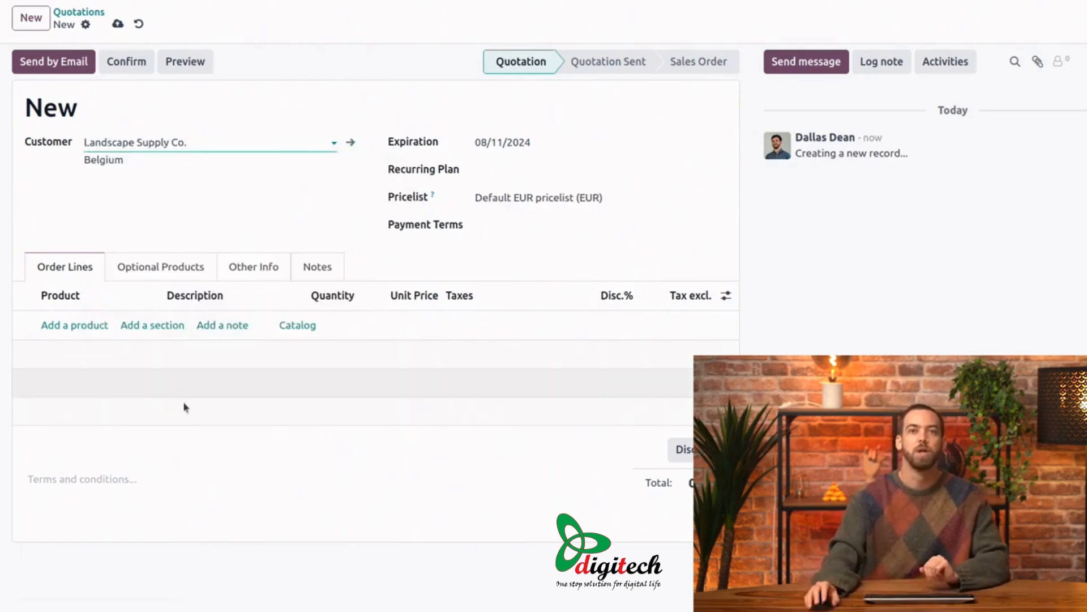
Step: Add 50 units of Terracotta pot (20cm) to the quotation and confirm it, then check the journal items
click(53, 325)
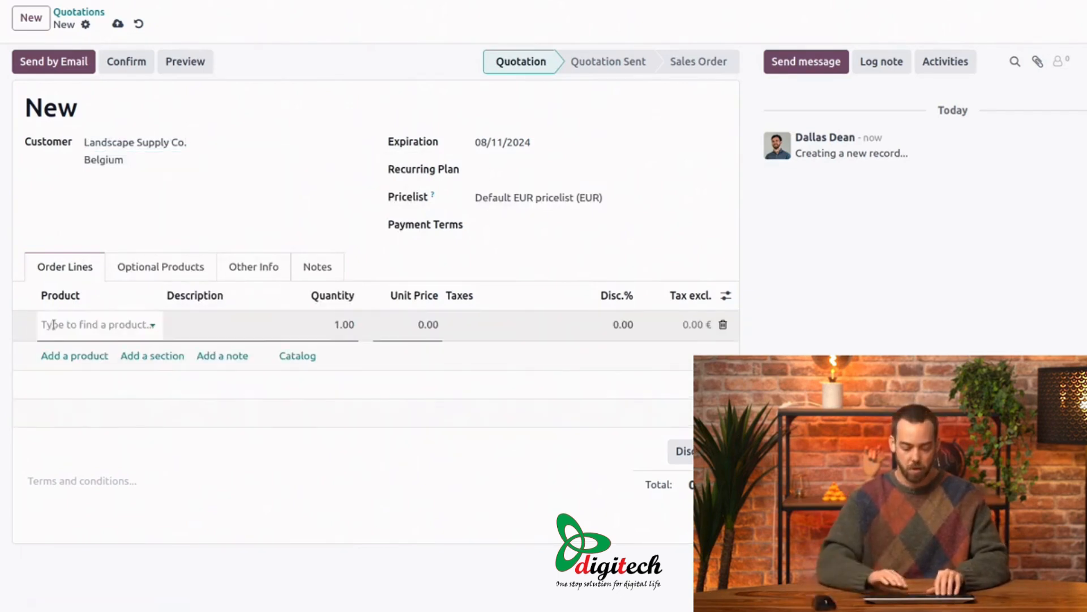
text(ter)
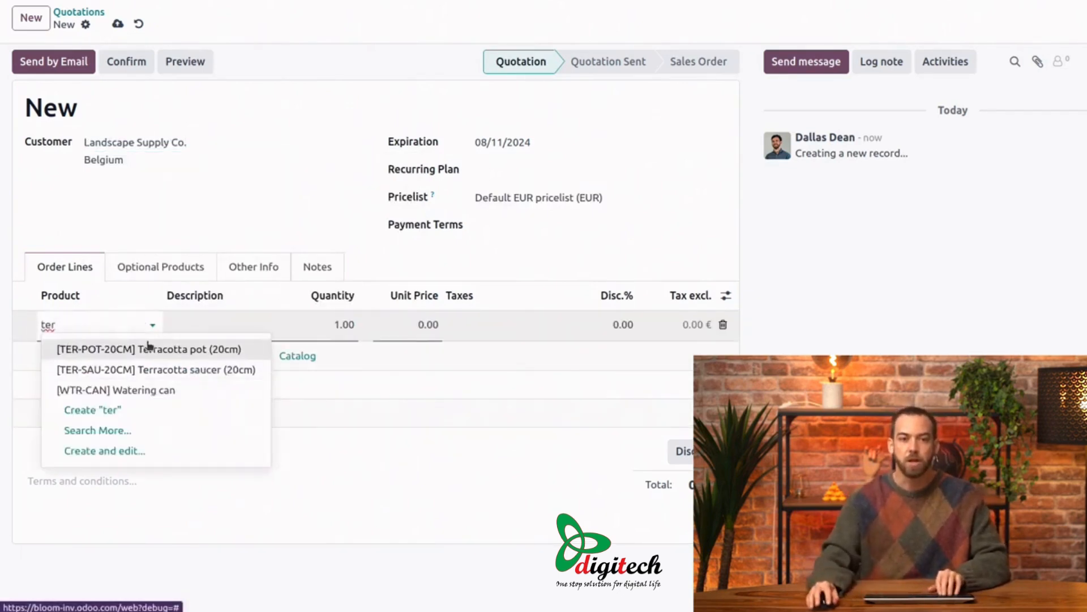
click(149, 347)
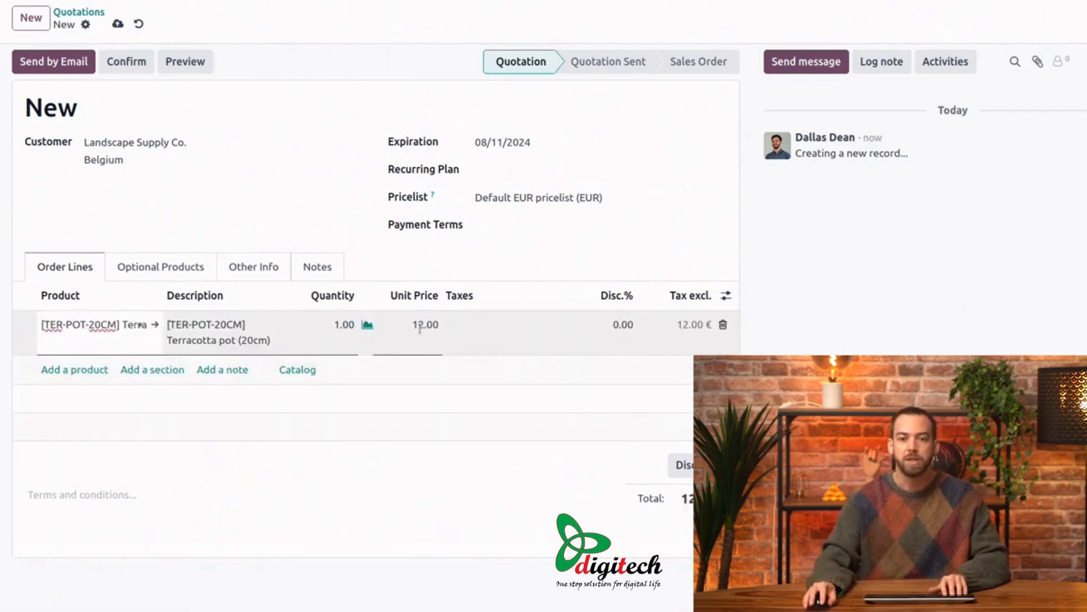
click(350, 334)
text(50)
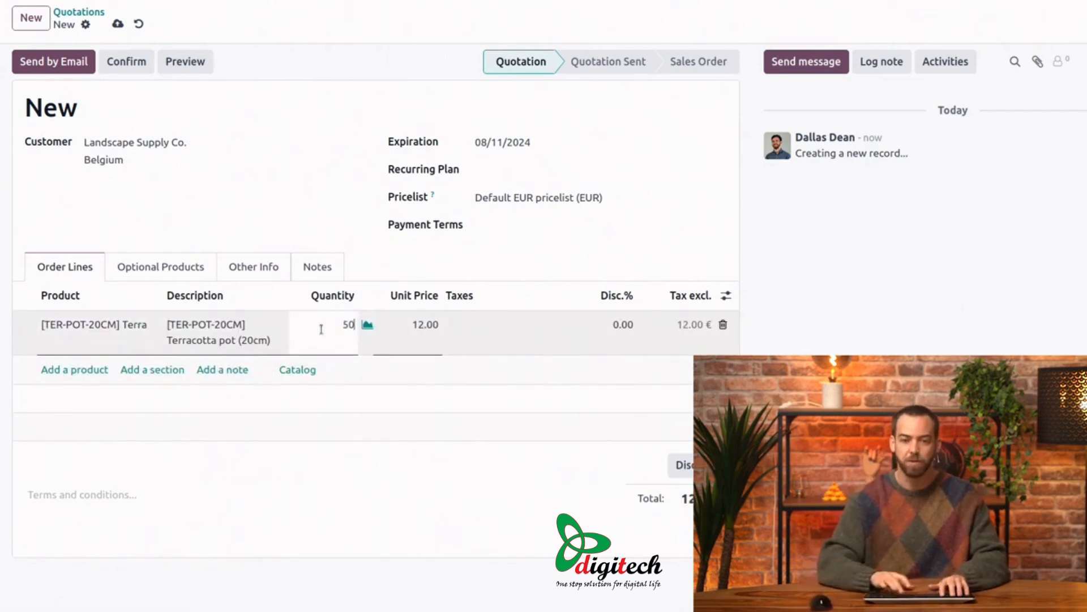
click(303, 185)
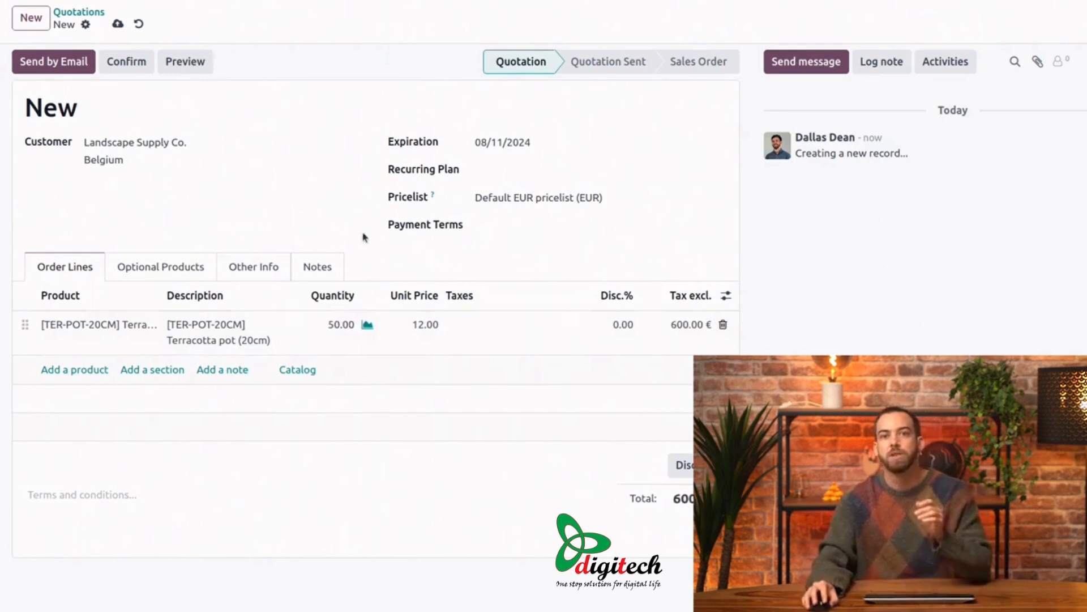
click(139, 61)
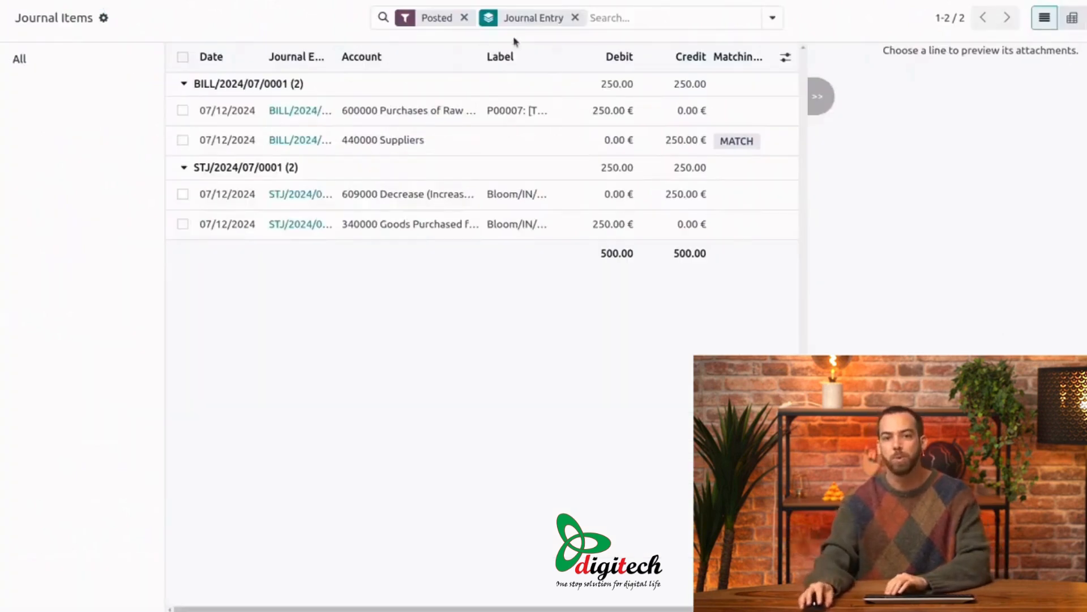
click(658, 18)
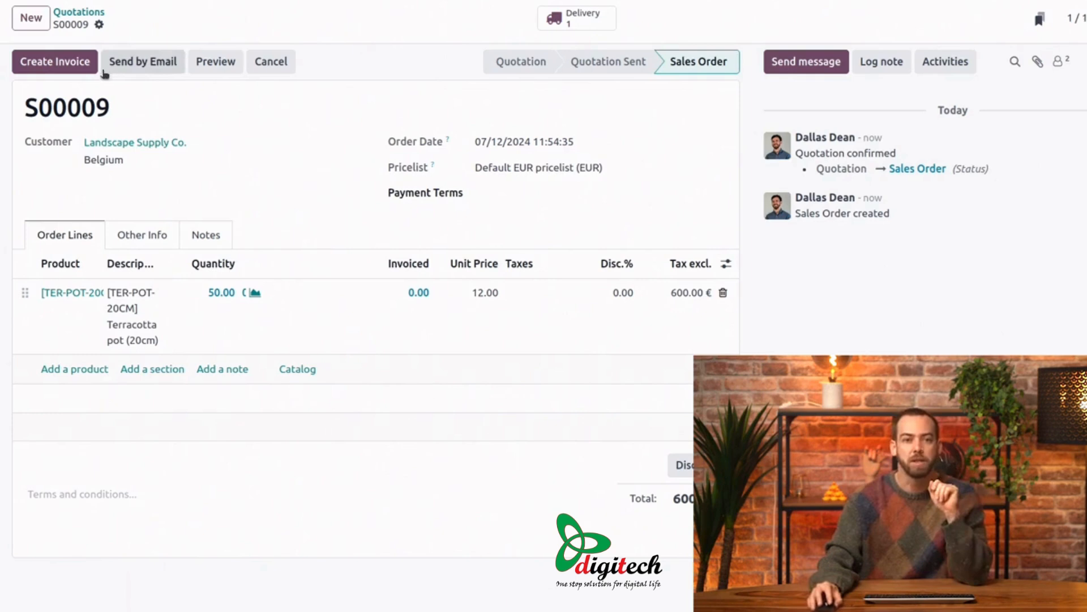
Step: Open and validate the sales order's delivery, and expand its stock entry in the refreshed journal items
click(573, 23)
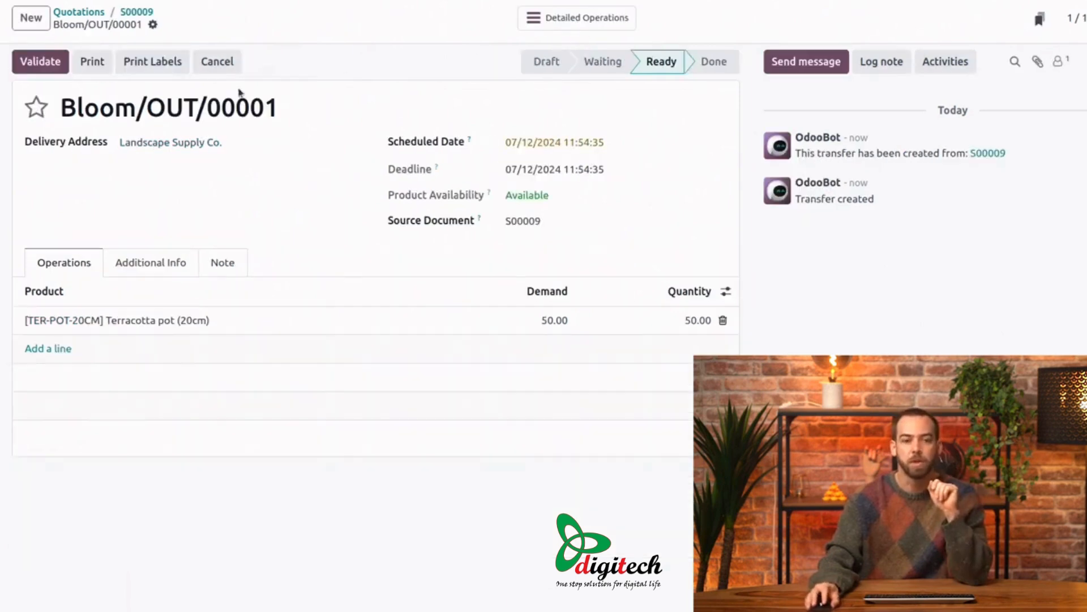
click(34, 62)
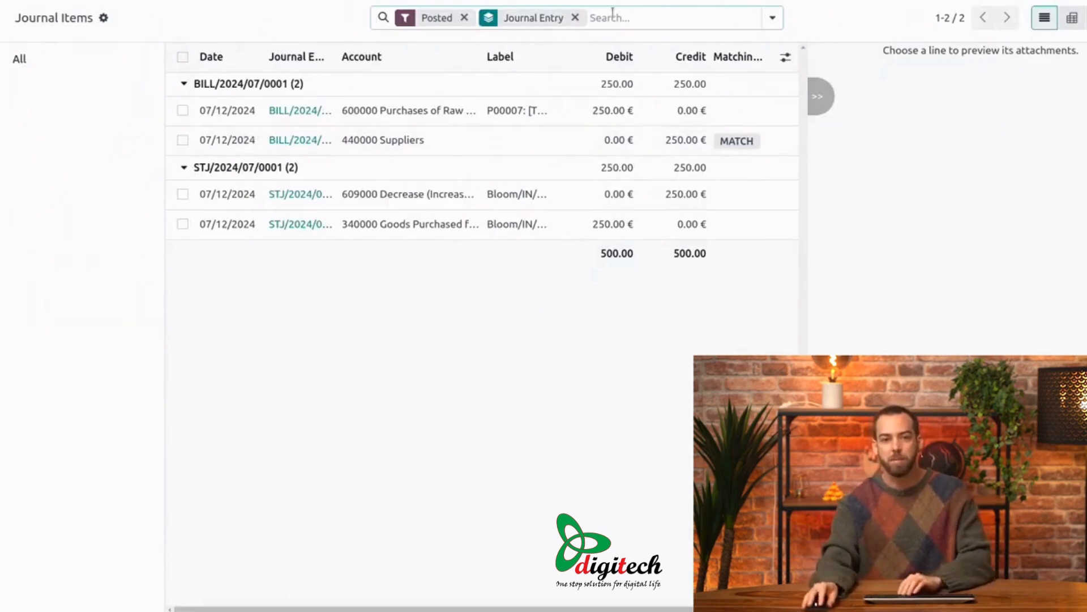
click(613, 12)
key(Return)
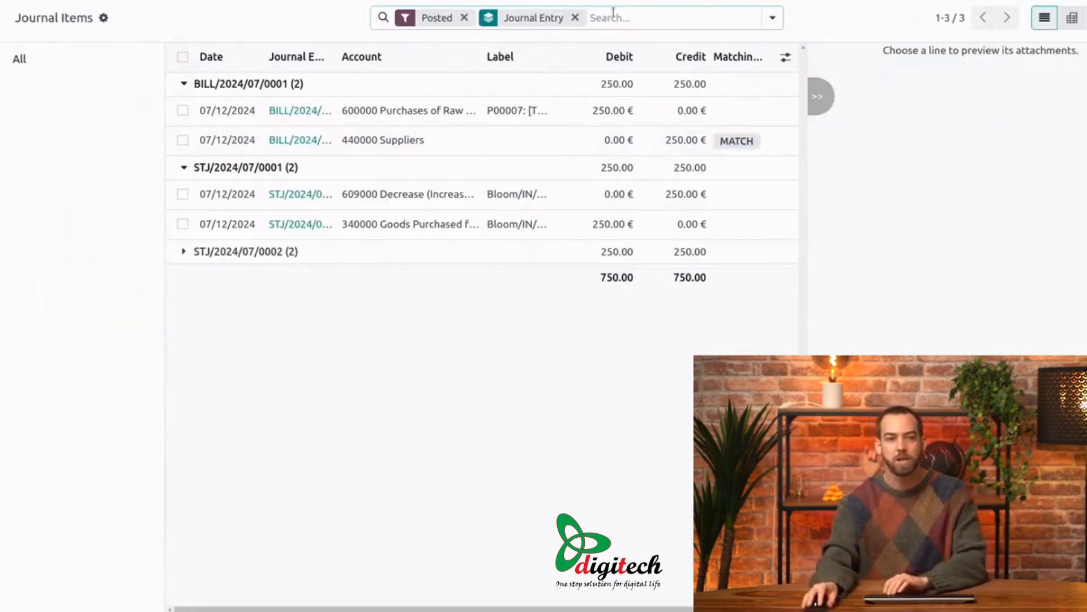
click(183, 252)
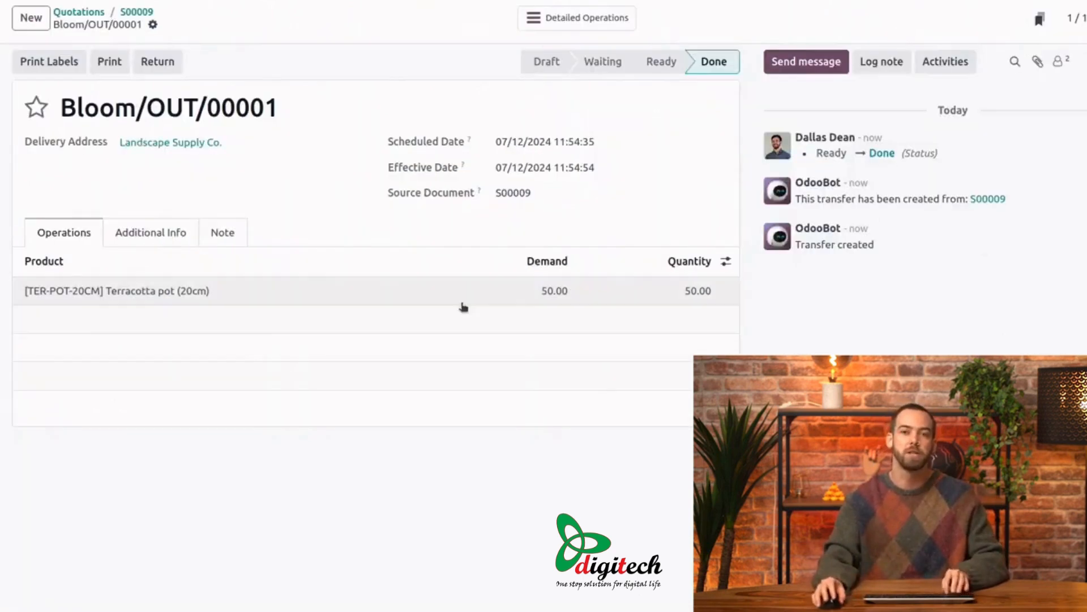
Step: Create a regular draft invoice from the sales order and confirm it
click(137, 12)
click(90, 65)
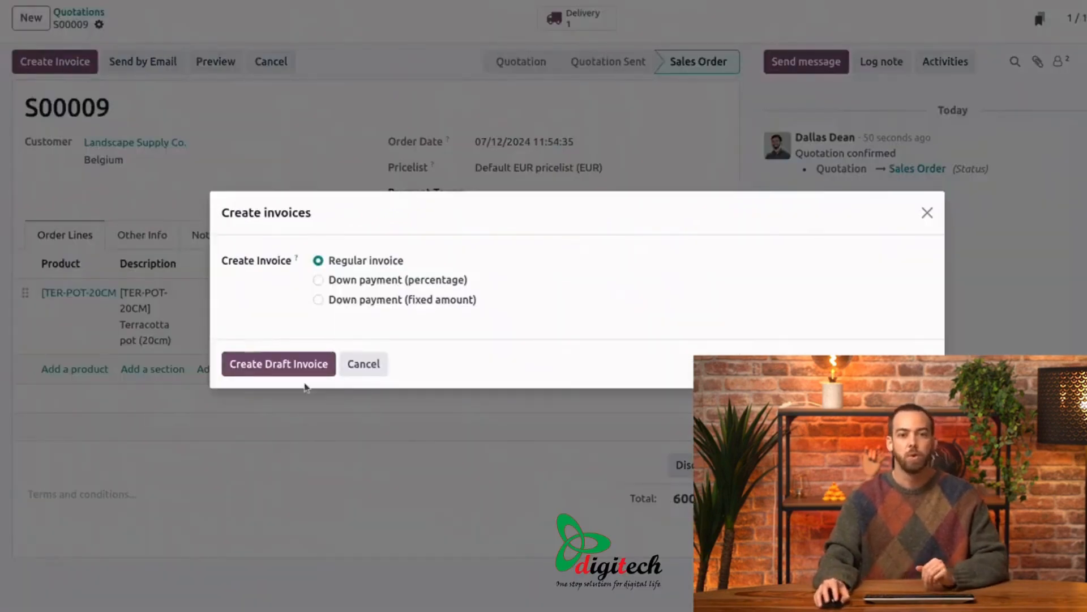
click(303, 365)
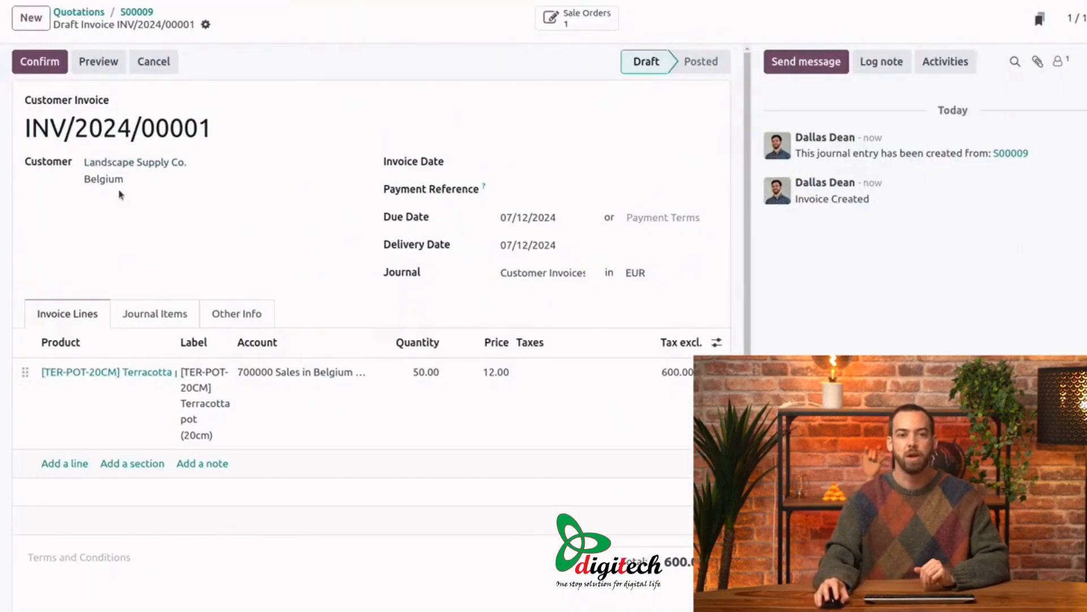
click(30, 62)
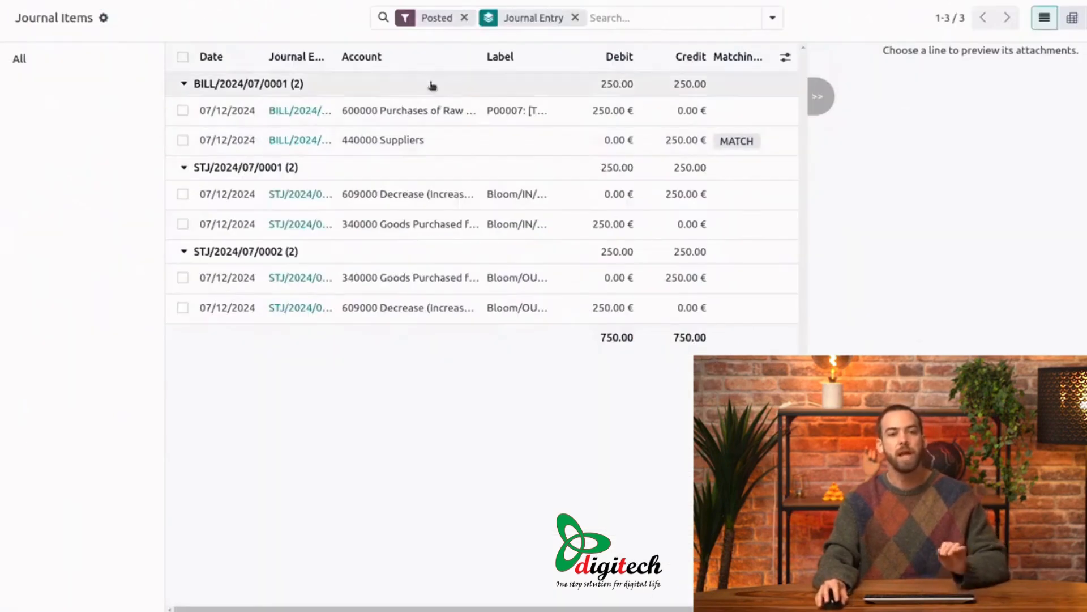
Step: Refresh the journal items and expand the customer invoice's entry to examine its accounts
click(632, 18)
key(Return)
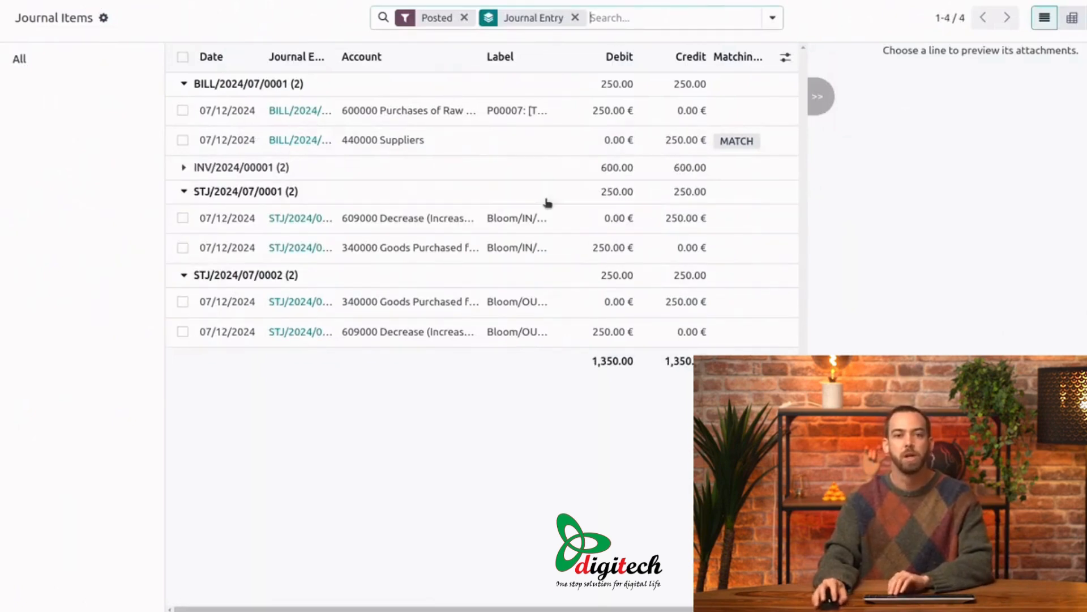
click(181, 169)
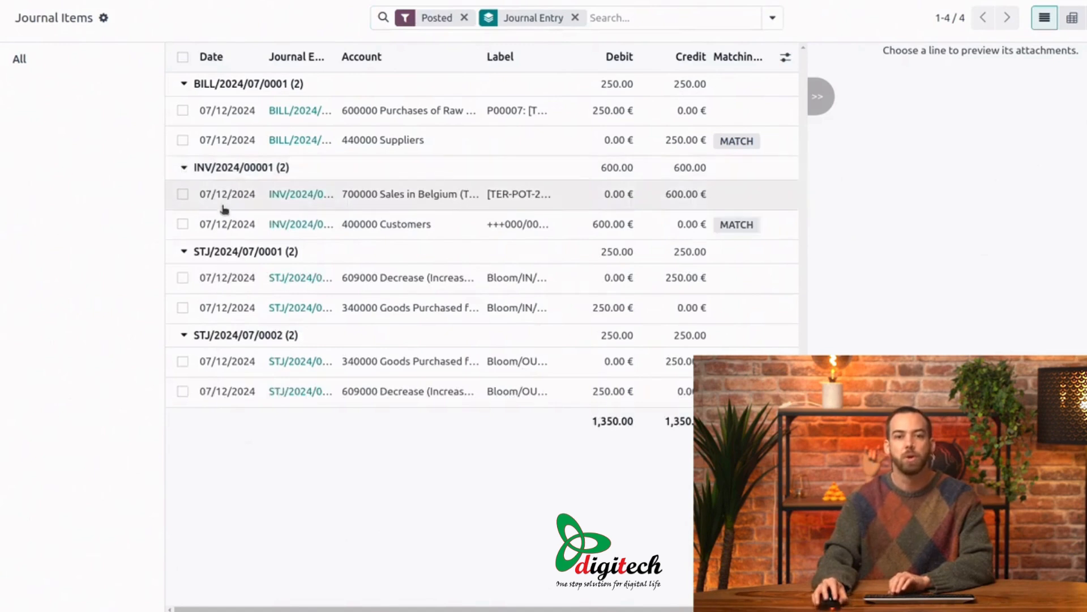